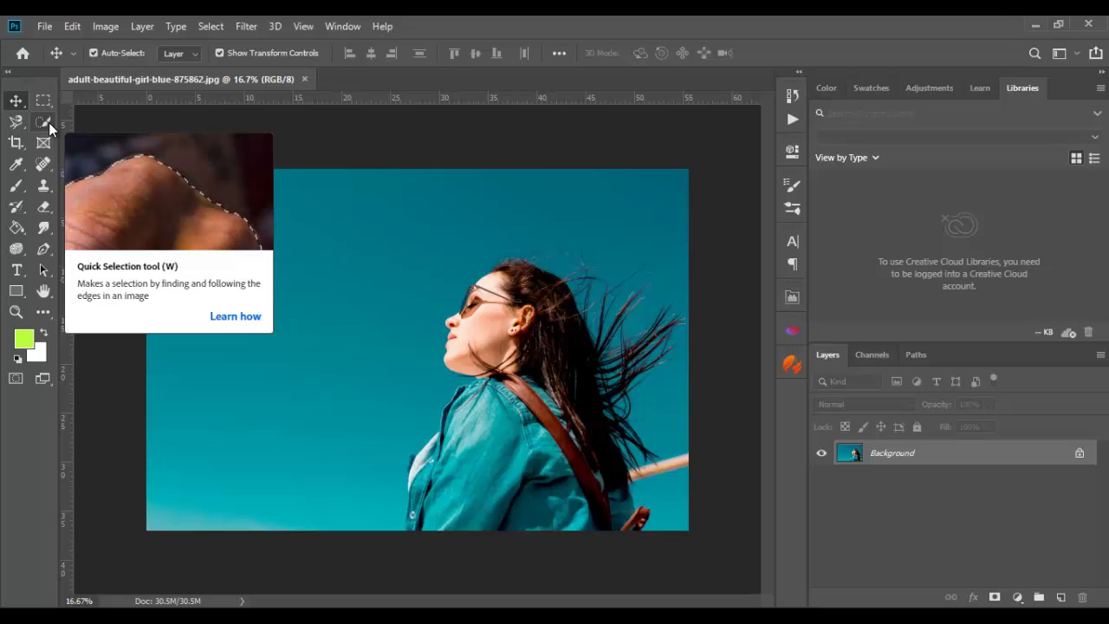
- With Quick Selection at brush size 175, paint over the woman, then shrink the brush to 90
{"action": "left_click", "coordinate": [47, 120]}
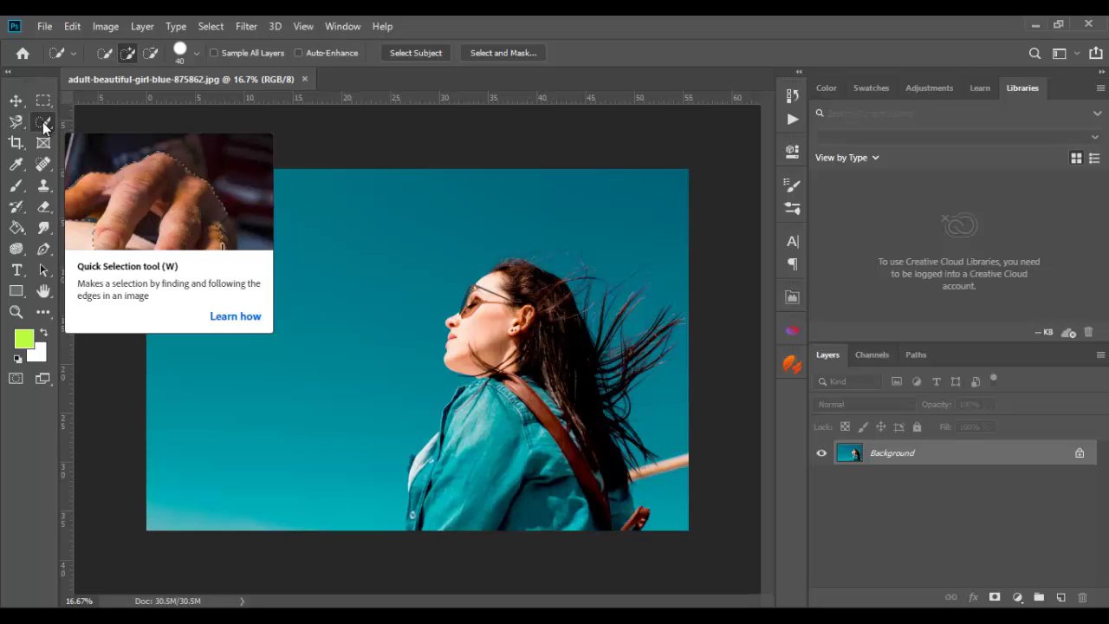
{"action": "key", "text": "i"}
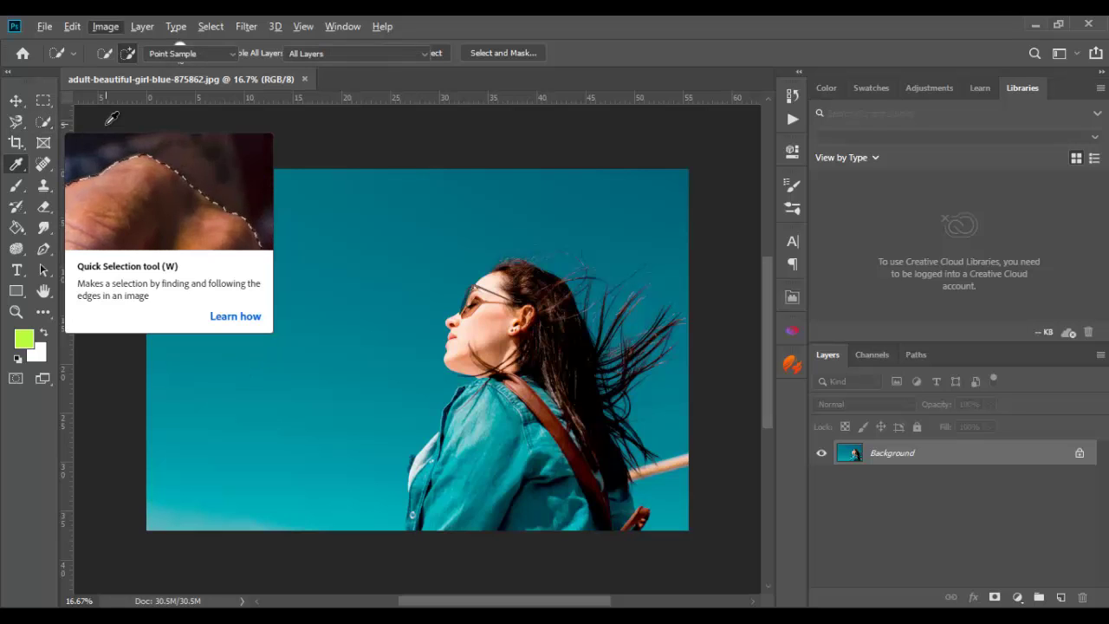
{"action": "left_click", "coordinate": [42, 123]}
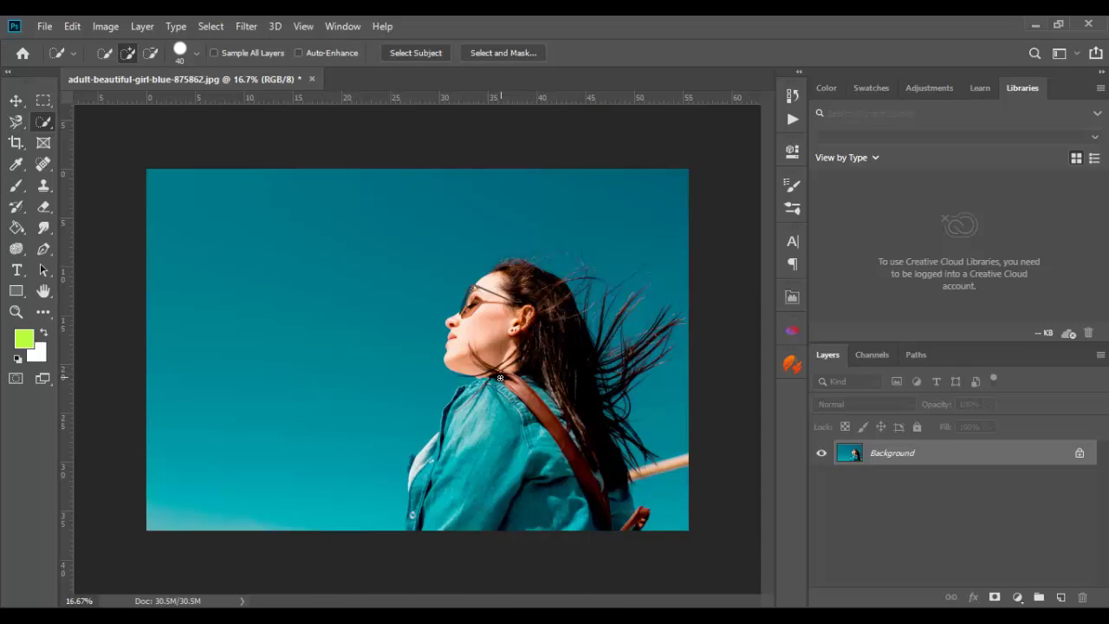
{"action": "key", "text": "bracketright"}
{"action": "key", "text": "bracketright"}
{"action": "key", "text": "bracketright"}
{"action": "mouse_move", "coordinate": [518, 285]}
{"action": "left_mouse_down"}
{"action": "mouse_move", "coordinate": [557, 340]}
{"action": "mouse_move", "coordinate": [575, 407]}
{"action": "mouse_move", "coordinate": [583, 485]}
{"action": "mouse_move", "coordinate": [574, 519]}
{"action": "mouse_move", "coordinate": [426, 515]}
{"action": "mouse_move", "coordinate": [420, 469]}
{"action": "mouse_move", "coordinate": [433, 440]}
{"action": "mouse_move", "coordinate": [421, 468]}
{"action": "mouse_move", "coordinate": [434, 475]}
{"action": "mouse_move", "coordinate": [467, 398]}
{"action": "mouse_move", "coordinate": [491, 402]}
{"action": "mouse_move", "coordinate": [474, 305]}
{"action": "mouse_move", "coordinate": [509, 274]}
{"action": "left_mouse_up"}
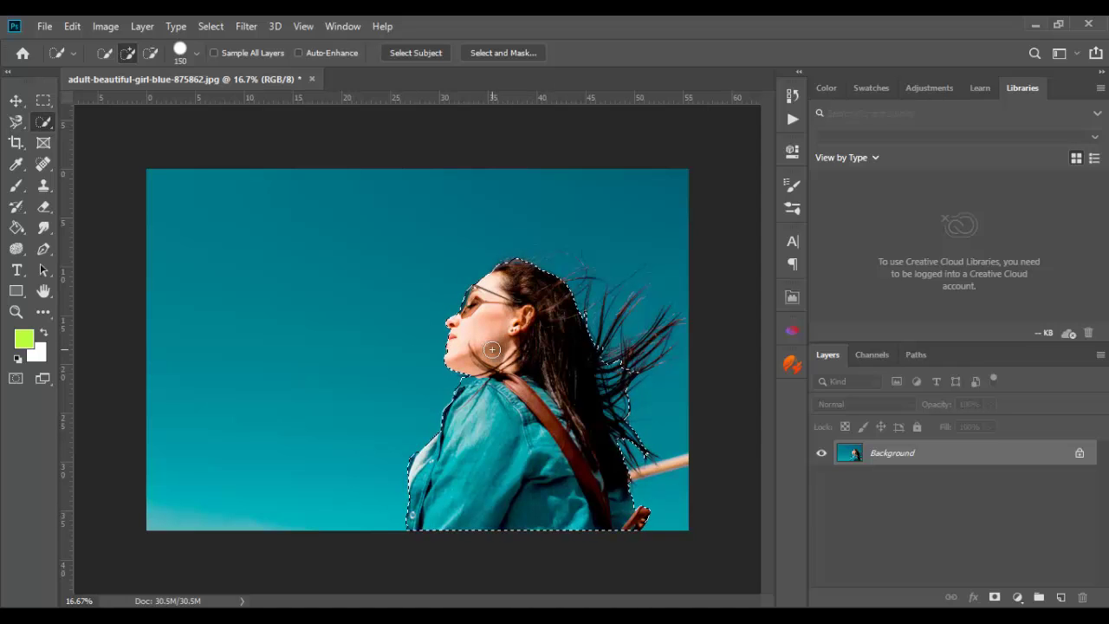
{"action": "key", "text": "bracketleft"}
{"action": "key", "text": "bracketleft"}
{"action": "key", "text": "bracketleft"}
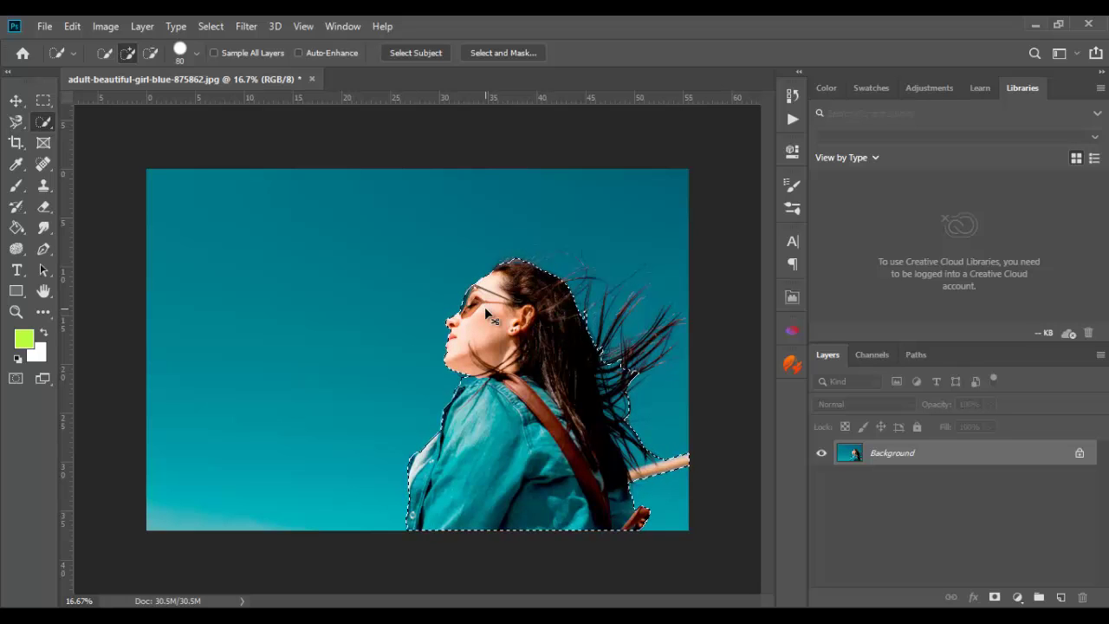
- Keep the Quick Selection Tool and copy the selected woman onto a new Layer 1
{"action": "right_click", "coordinate": [41, 127]}
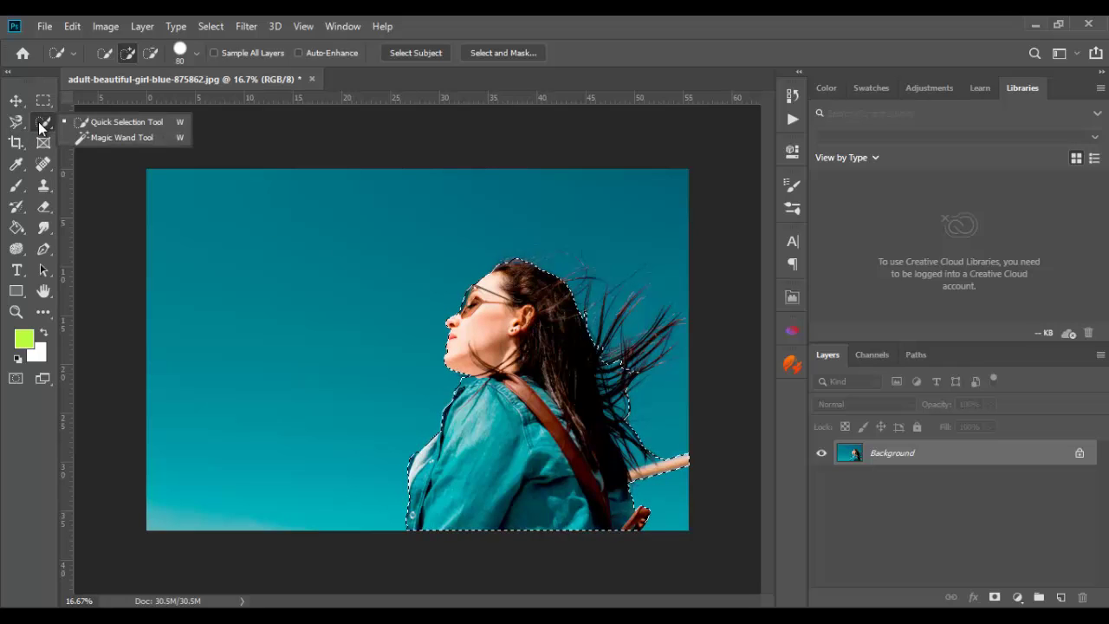
{"action": "left_click", "coordinate": [179, 121]}
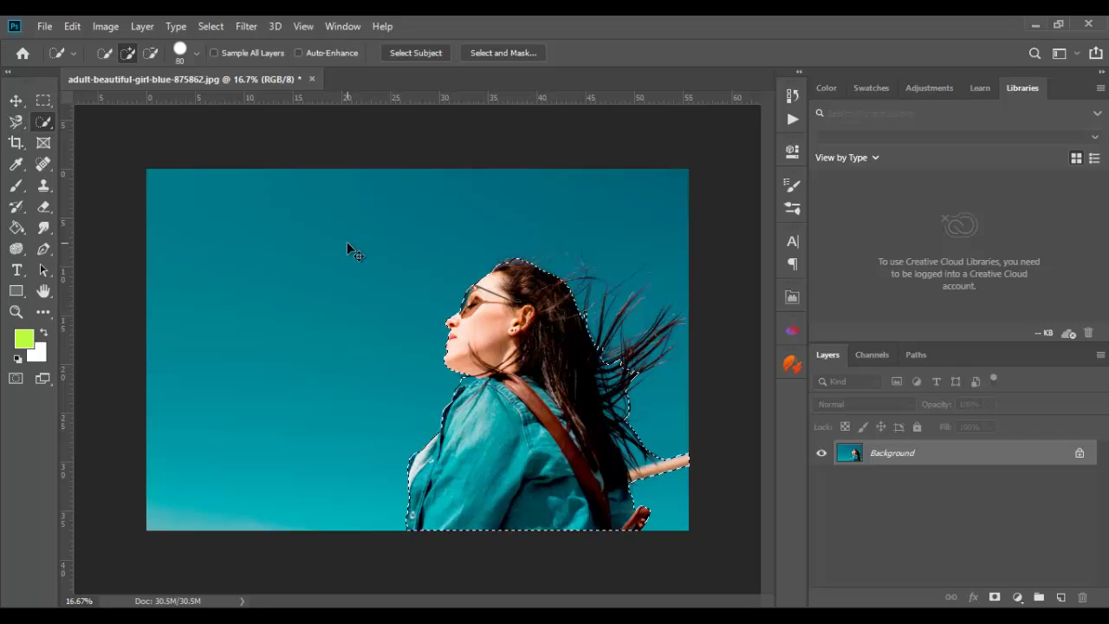
{"action": "key", "text": "ctrl+j"}
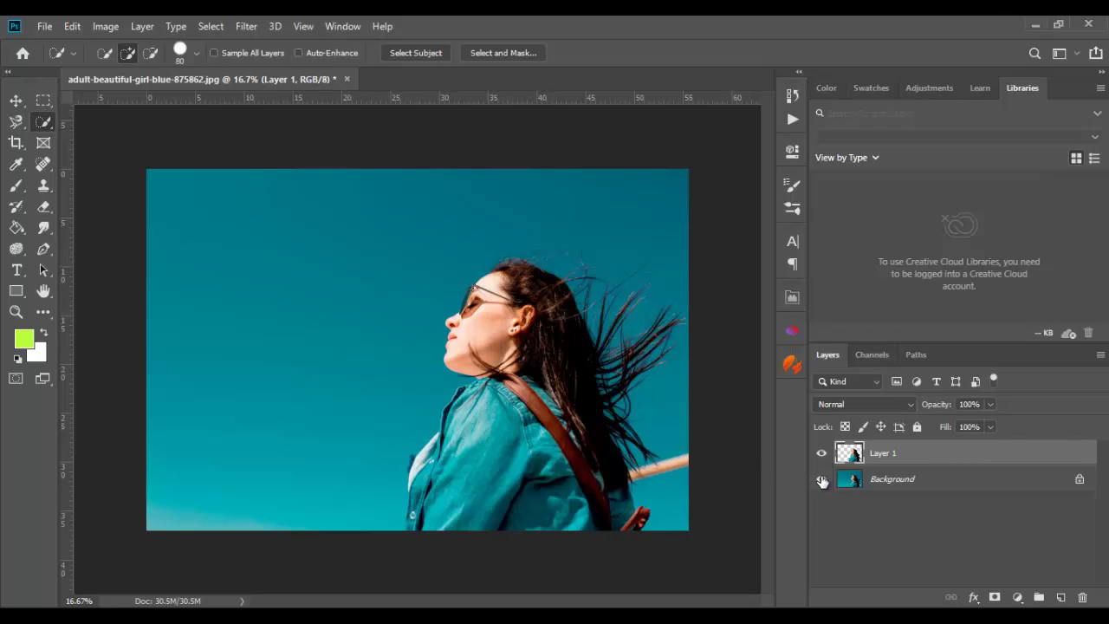
- Hide the Background layer and zoom in to inspect the cut-out woman's edges
{"action": "left_click", "coordinate": [820, 482]}
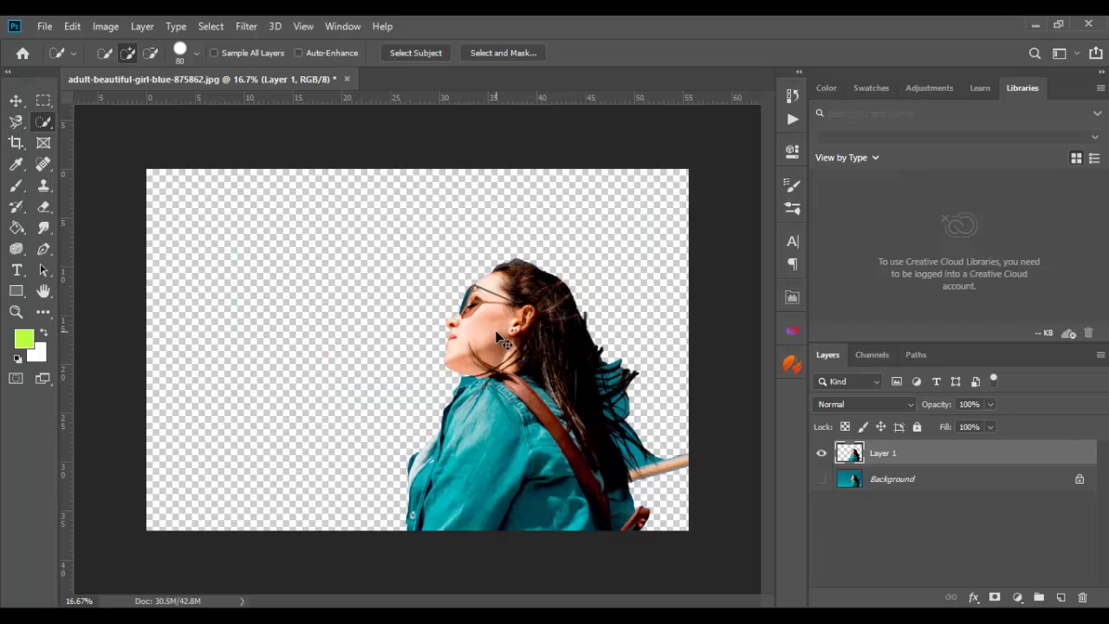
{"action": "key", "text": "ctrl+plus"}
{"action": "key", "text": "ctrl+plus"}
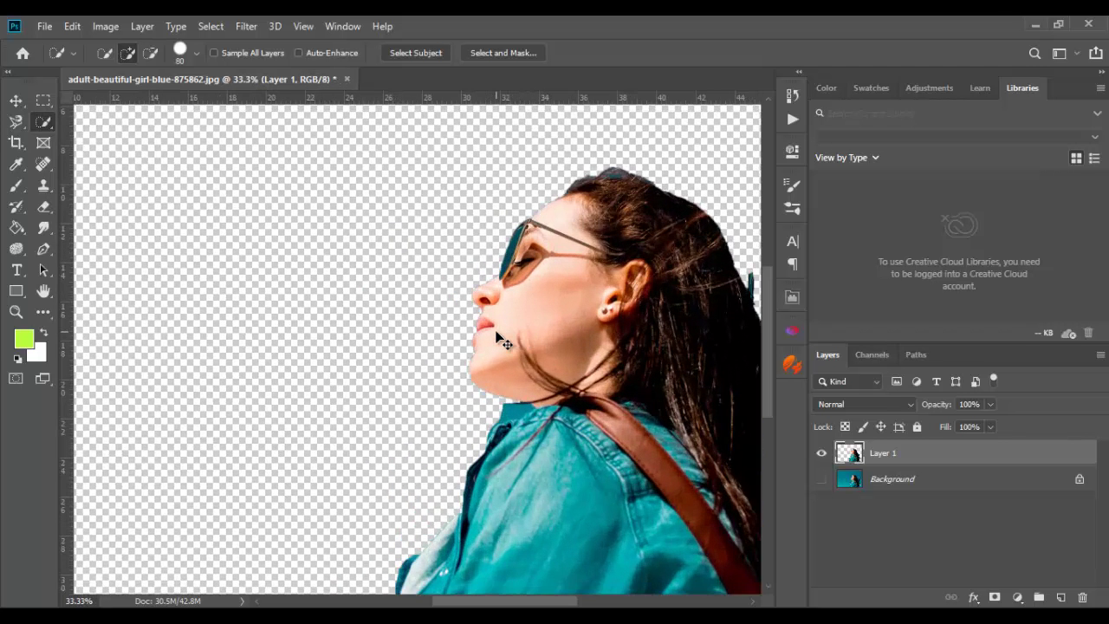
{"action": "key", "text": "ctrl+plus"}
{"action": "key", "text": "ctrl+plus"}
{"action": "key", "text": "ctrl+plus"}
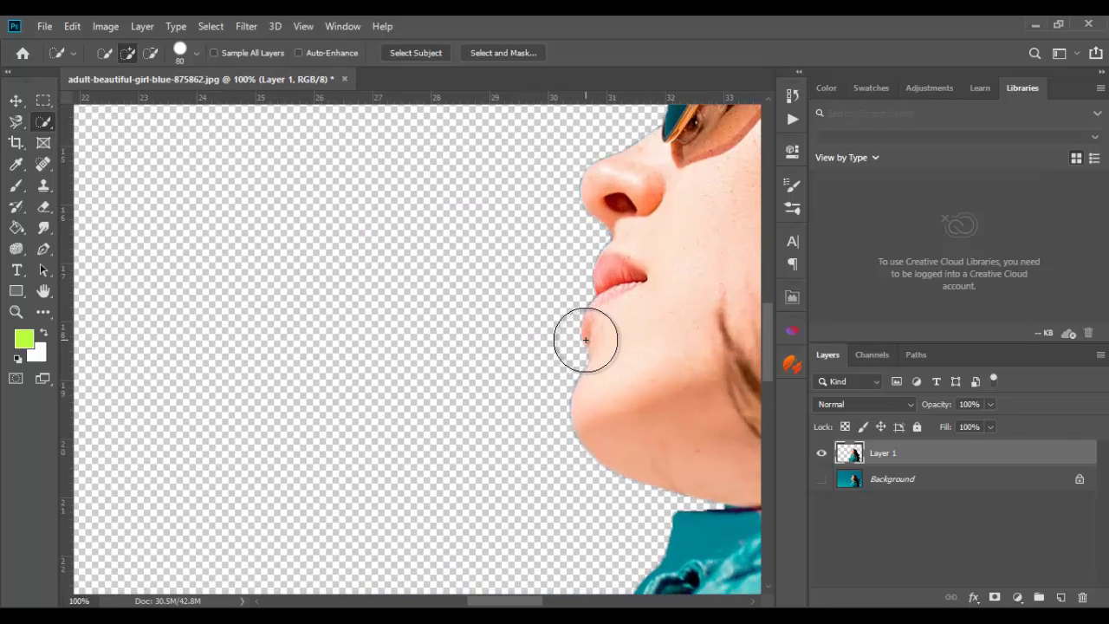
{"action": "scroll", "coordinate": [586, 340], "scroll_direction": "up", "scroll_amount": 2}
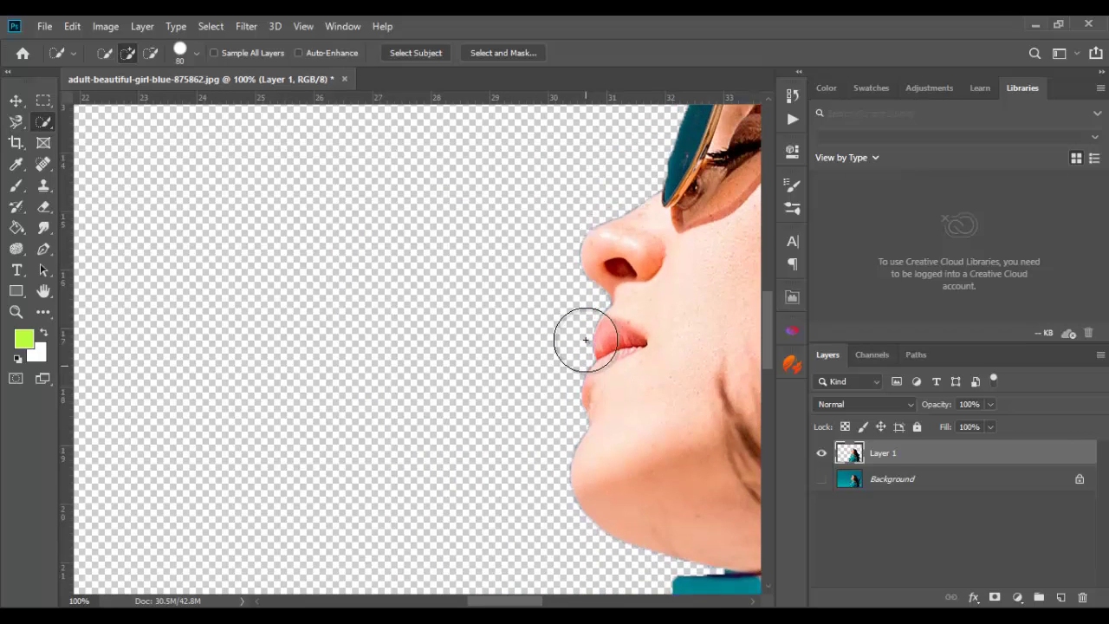
{"action": "scroll", "coordinate": [585, 339], "scroll_direction": "up", "scroll_amount": 2}
{"action": "scroll", "coordinate": [585, 340], "scroll_direction": "up", "scroll_amount": 2}
{"action": "scroll", "coordinate": [585, 340], "scroll_direction": "right", "scroll_amount": 5}
{"action": "scroll", "coordinate": [586, 339], "scroll_direction": "right", "scroll_amount": 3}
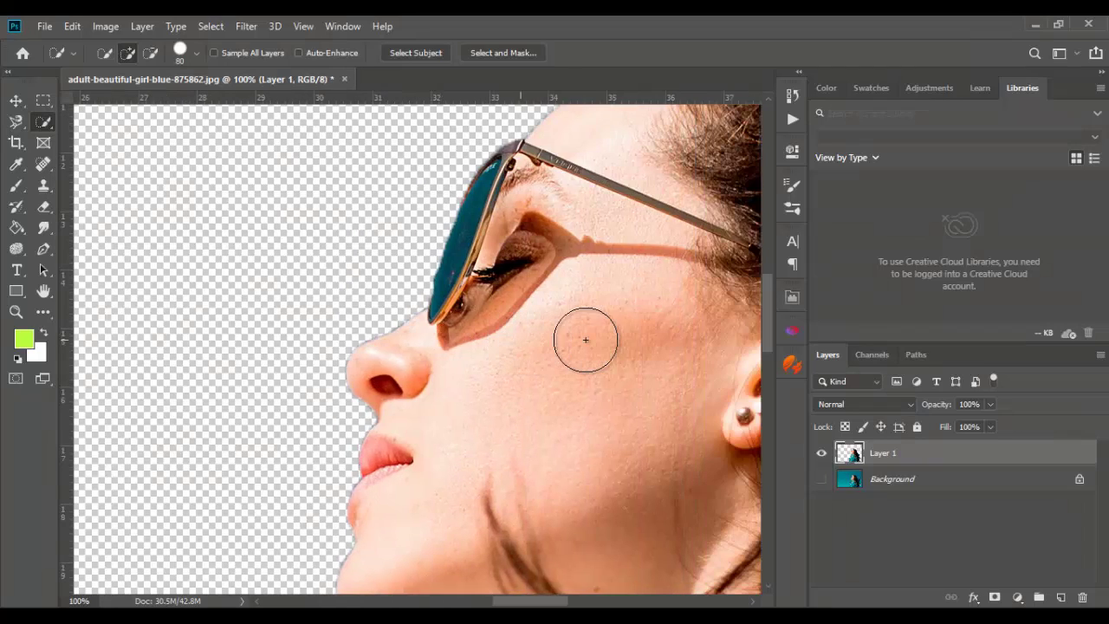
{"action": "scroll", "coordinate": [585, 339], "scroll_direction": "right", "scroll_amount": 1}
{"action": "scroll", "coordinate": [585, 340], "scroll_direction": "up", "scroll_amount": 1}
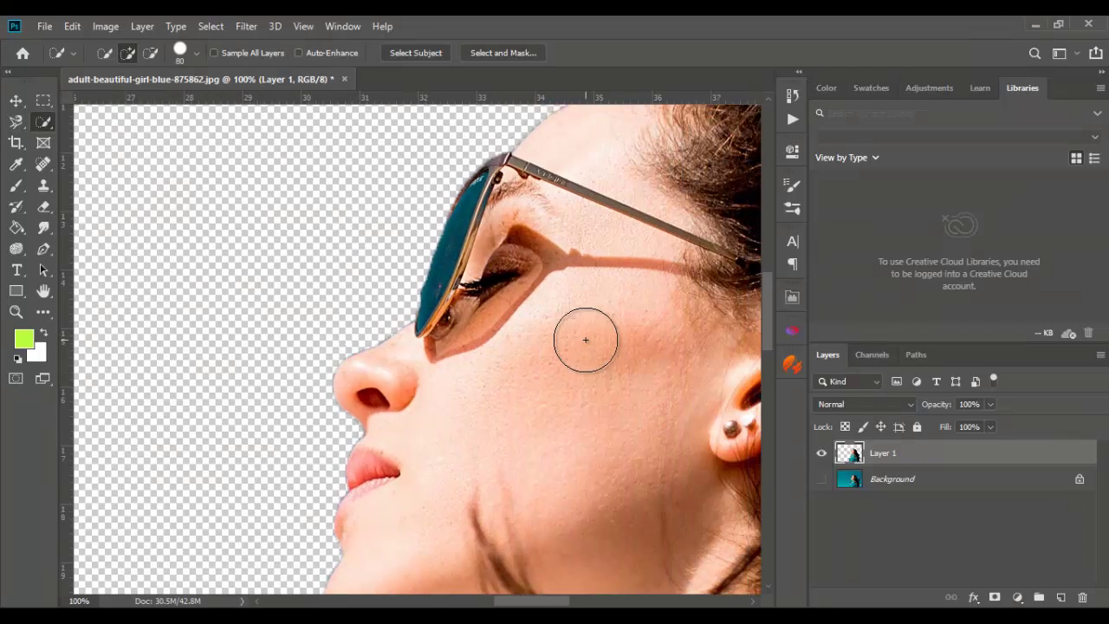
{"action": "scroll", "coordinate": [585, 339], "scroll_direction": "up", "scroll_amount": 3}
{"action": "scroll", "coordinate": [586, 339], "scroll_direction": "up", "scroll_amount": 2}
{"action": "scroll", "coordinate": [585, 339], "scroll_direction": "down", "scroll_amount": 5}
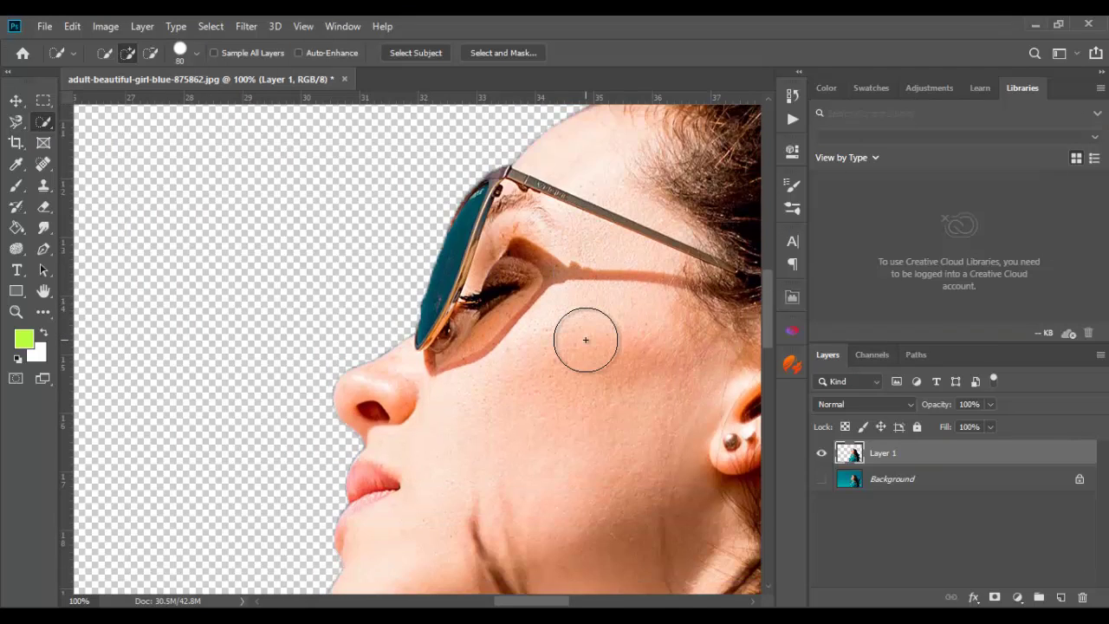
{"action": "scroll", "coordinate": [586, 339], "scroll_direction": "down", "scroll_amount": 4}
{"action": "scroll", "coordinate": [586, 340], "scroll_direction": "down", "scroll_amount": 3}
{"action": "scroll", "coordinate": [585, 339], "scroll_direction": "down", "scroll_amount": 2}
{"action": "scroll", "coordinate": [585, 339], "scroll_direction": "down", "scroll_amount": 3}
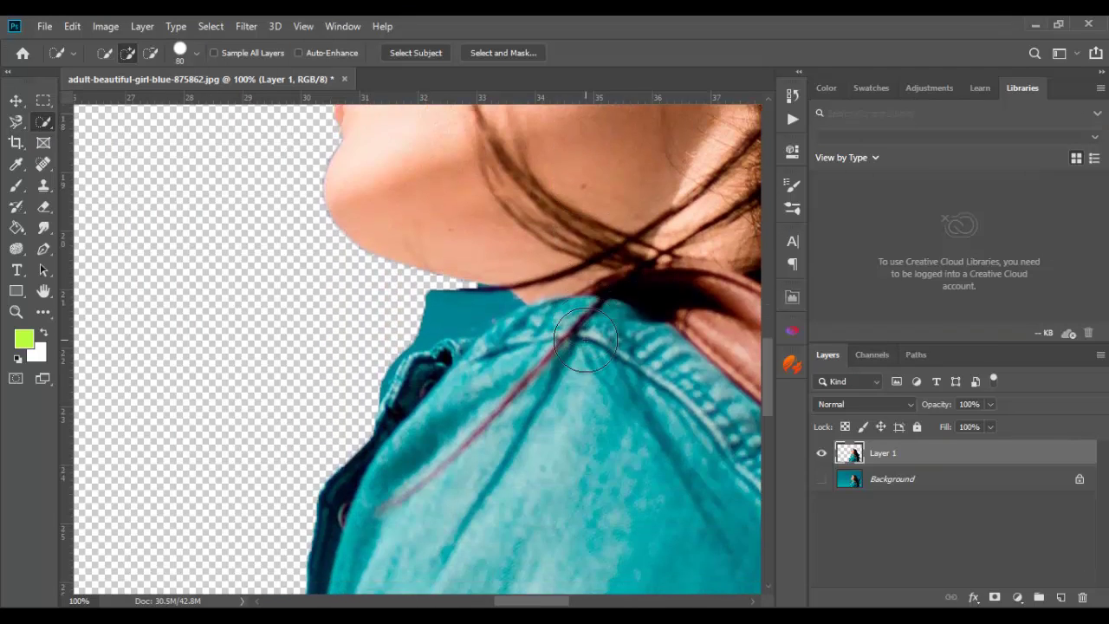
{"action": "scroll", "coordinate": [585, 339], "scroll_direction": "down", "scroll_amount": 4}
{"action": "scroll", "coordinate": [586, 339], "scroll_direction": "down", "scroll_amount": 1}
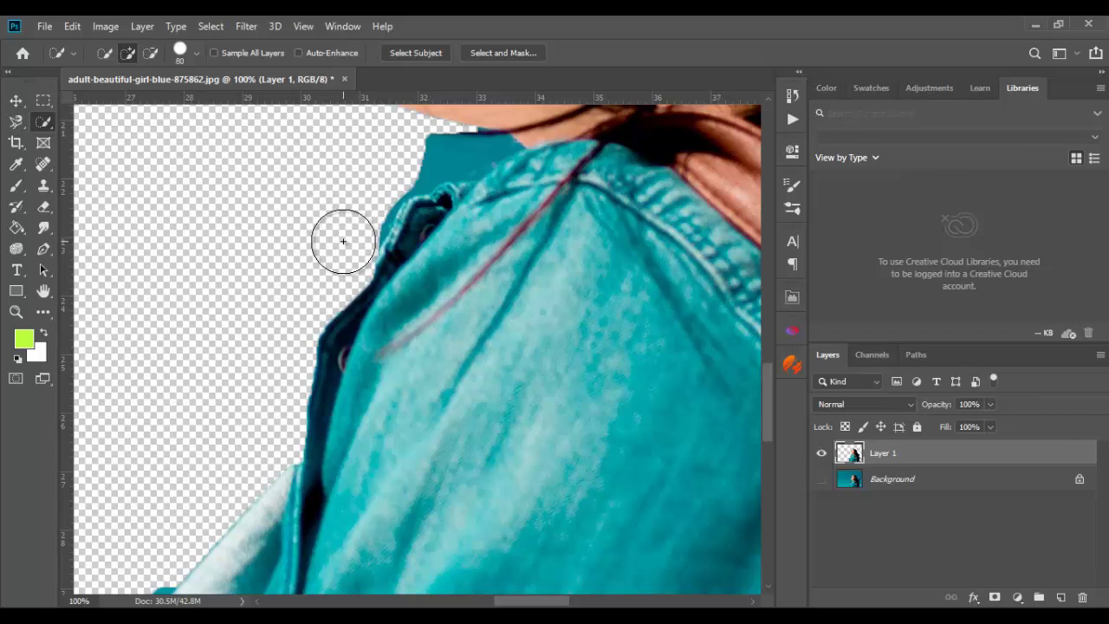
- Switch to the Magic Wand Tool and delete Layer 1, leaving only the Background photo
{"action": "key", "text": "ctrl+minus"}
{"action": "key", "text": "ctrl+minus"}
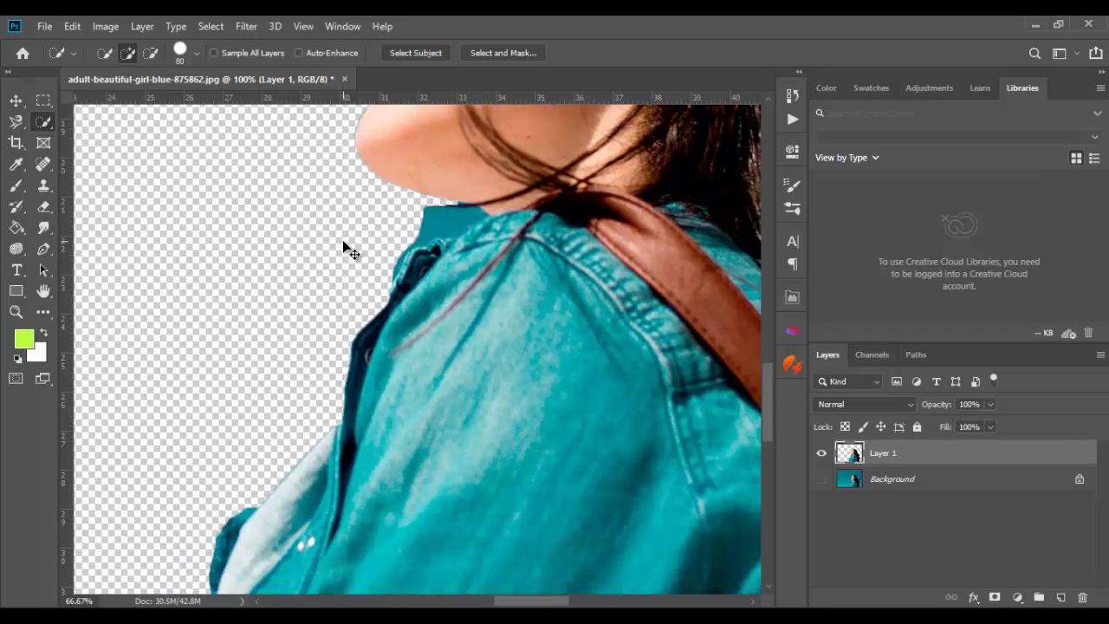
{"action": "key", "text": "ctrl+minus"}
{"action": "key", "text": "ctrl+minus"}
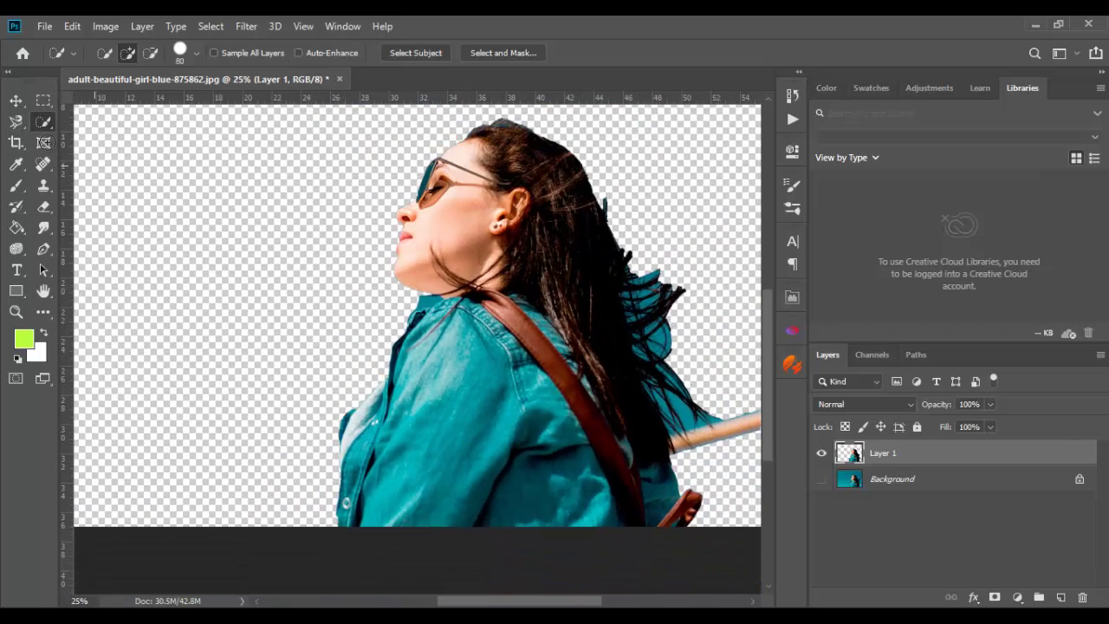
{"action": "right_click", "coordinate": [39, 127]}
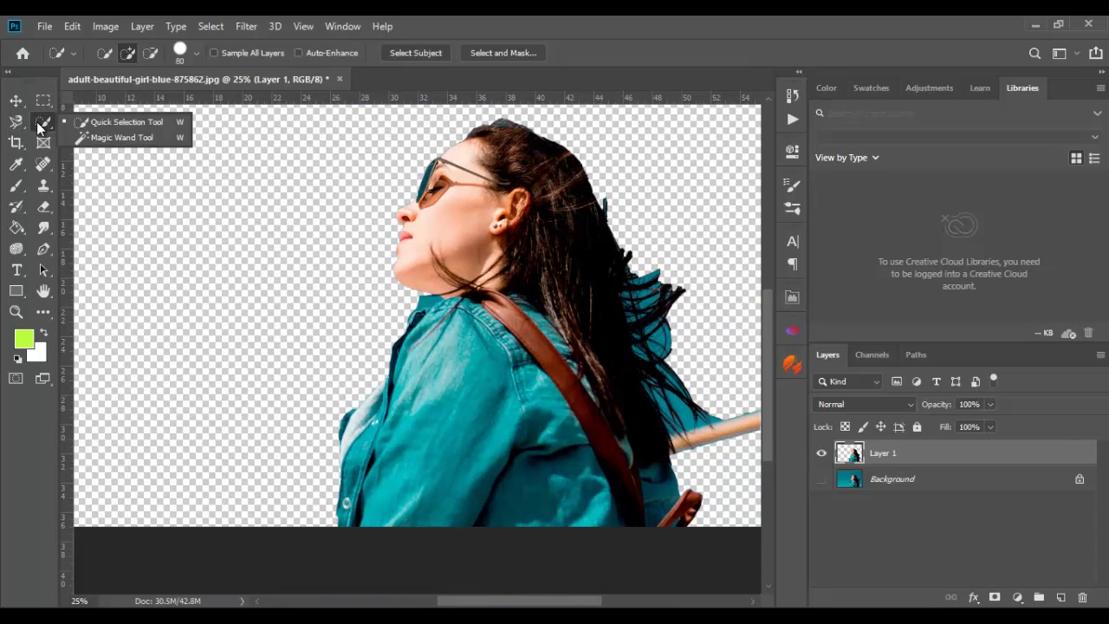
{"action": "left_click", "coordinate": [82, 142]}
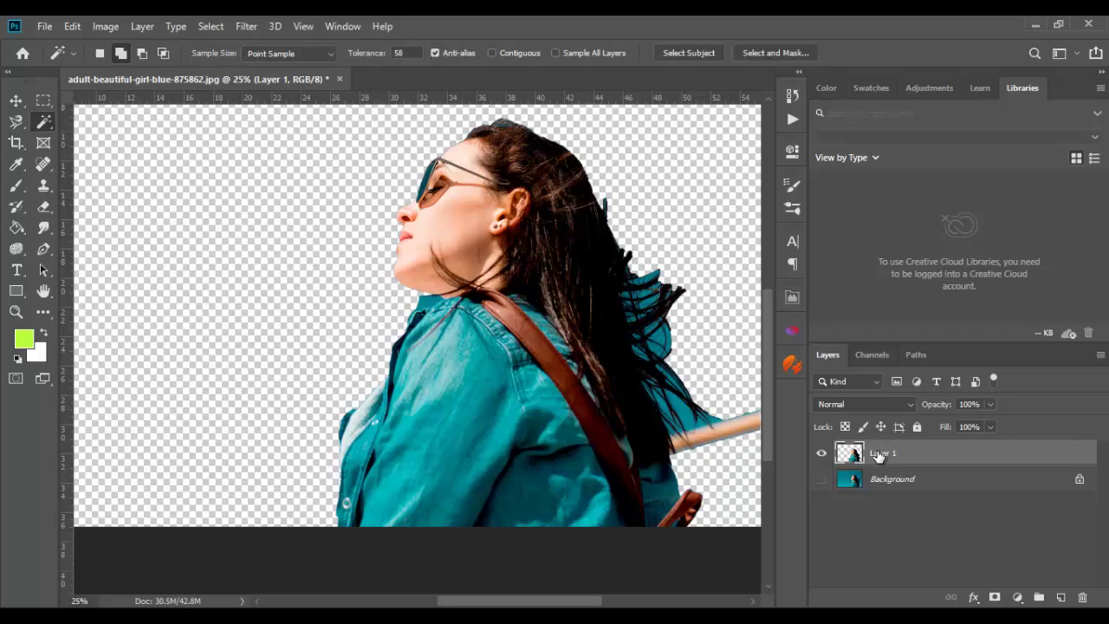
{"action": "key", "text": "Delete"}
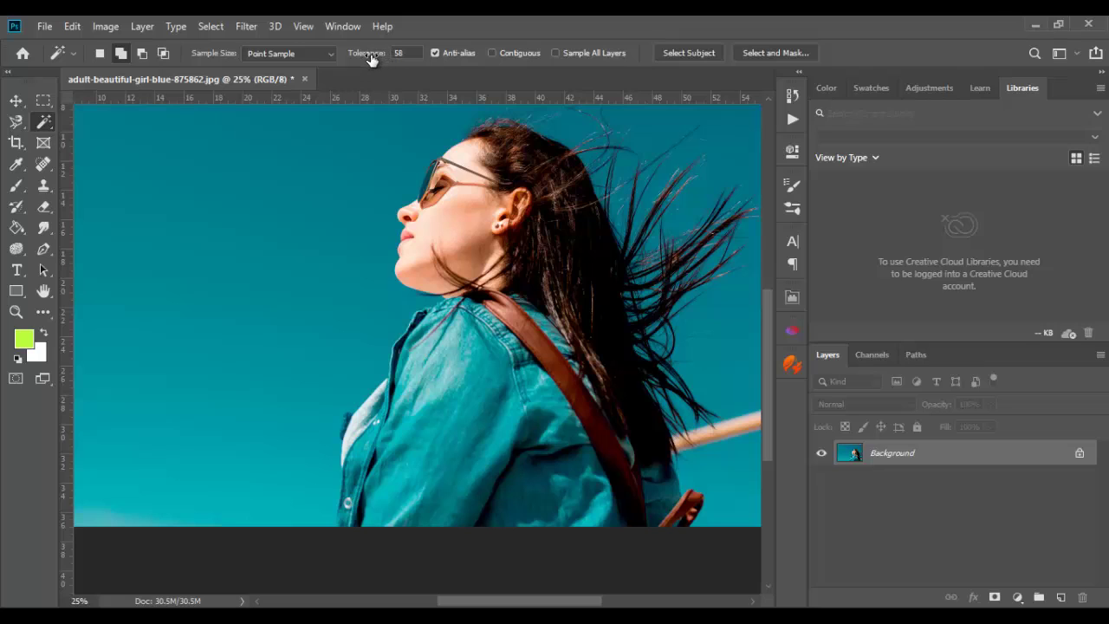
- Lower the Magic Wand Tolerance to 29 and select the teal sky
{"action": "left_click_drag", "start_coordinate": [353, 58], "coordinate": [347, 58]}
{"action": "key", "text": "ctrl+minus"}
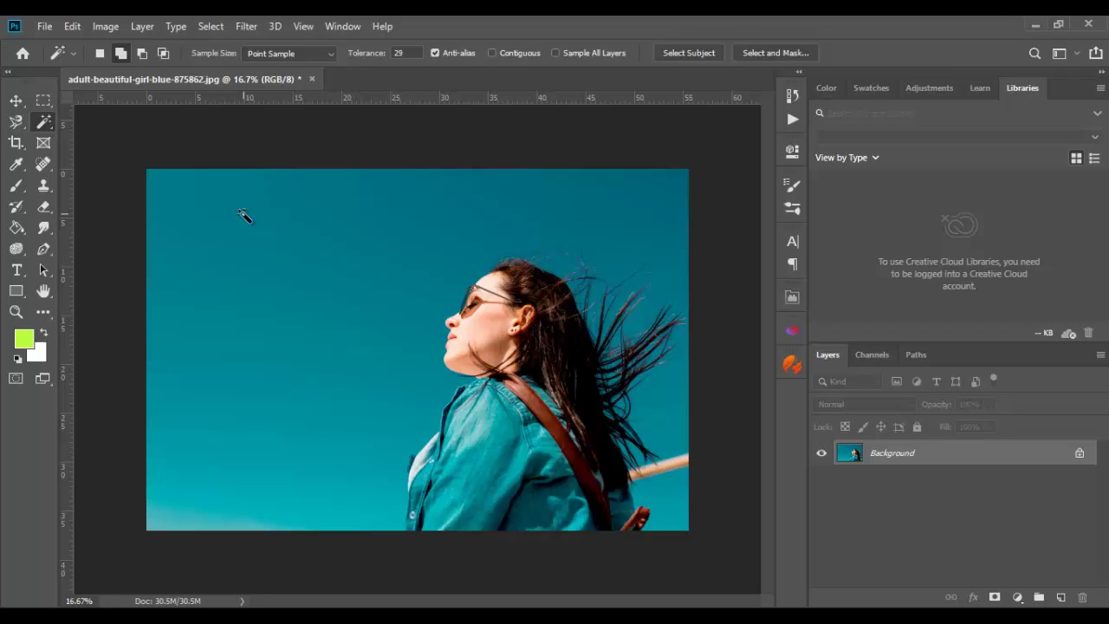
{"action": "left_click", "coordinate": [242, 217]}
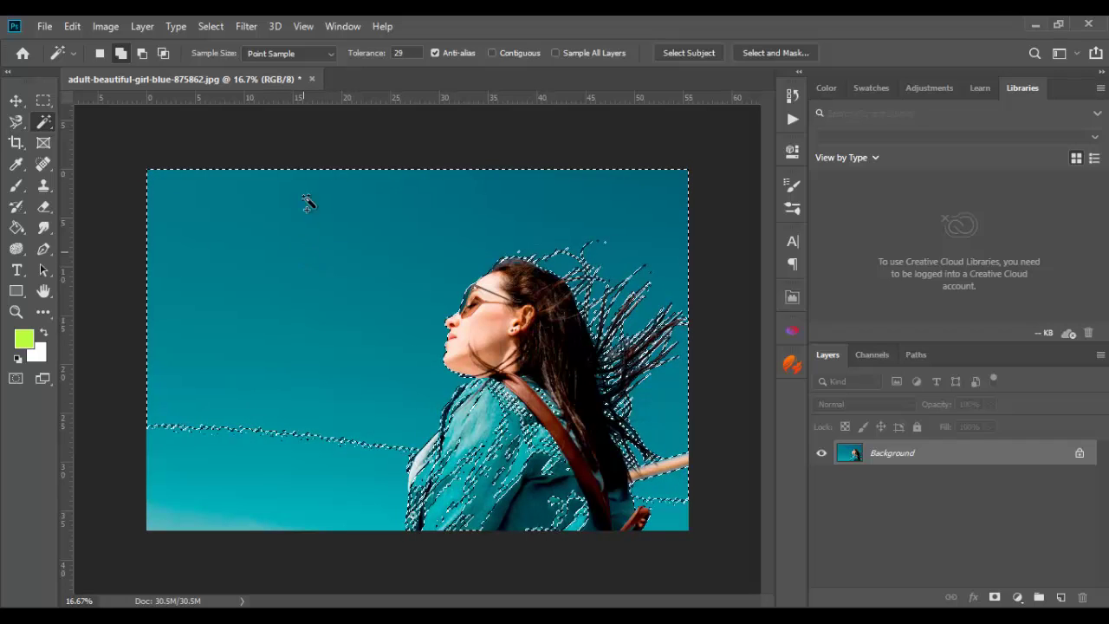
- Drop the Tolerance to 7 and reselect the sky, leaving the shirt out
{"action": "left_click_drag", "start_coordinate": [371, 58], "coordinate": [354, 57]}
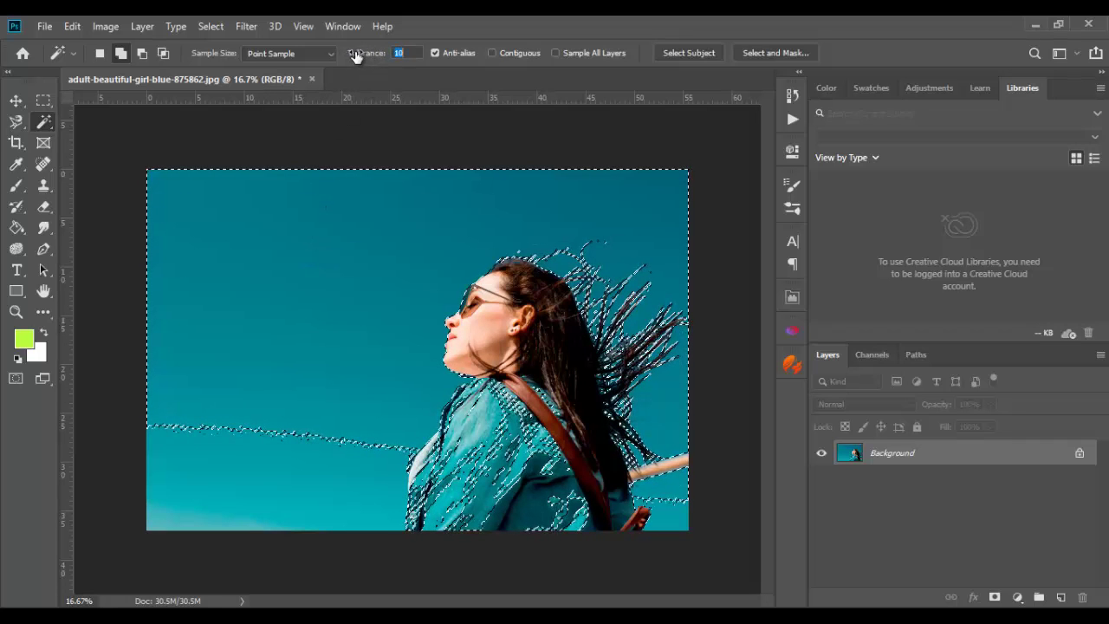
{"action": "type", "text": "7"}
{"action": "left_click", "coordinate": [346, 148]}
{"action": "left_click", "coordinate": [305, 182]}
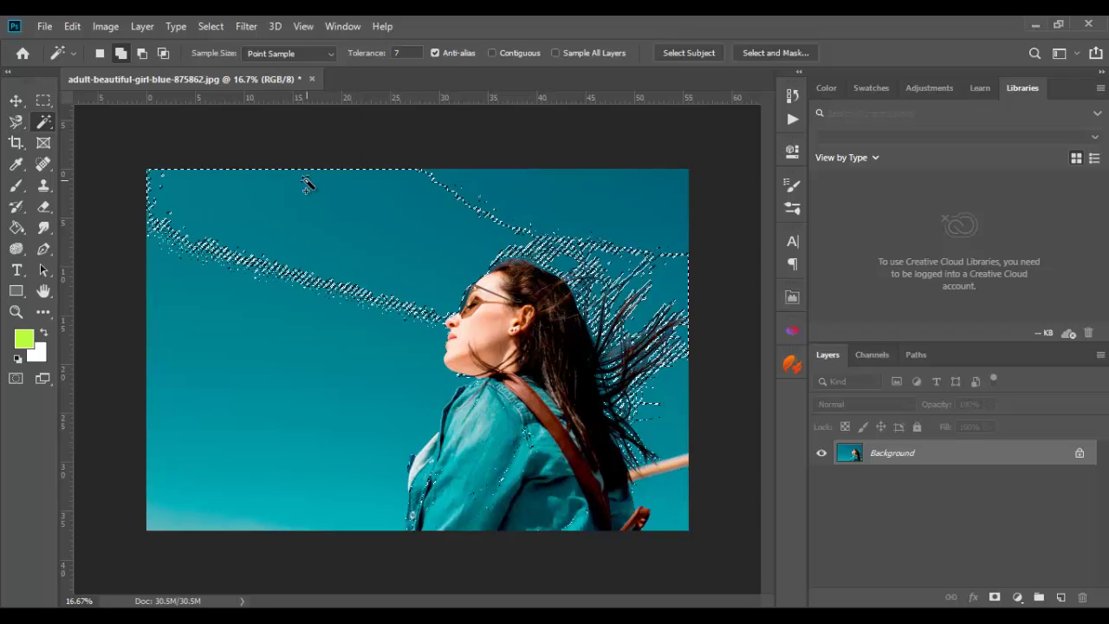